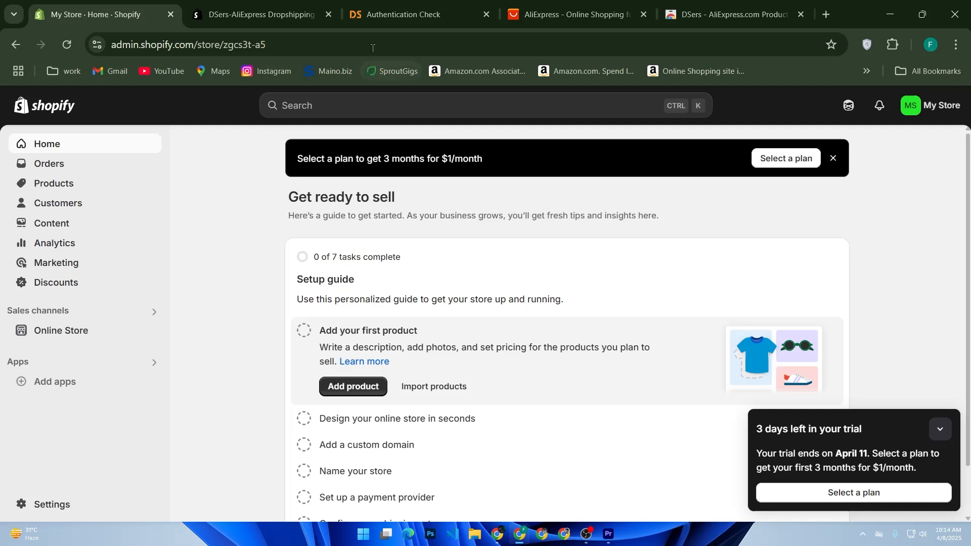
# Close the DSers, Authentication Check and AliExpress tabs, leaving only the Shopify Home tab
pyautogui.click(329, 14)
pyautogui.click(328, 14)
pyautogui.click(329, 14)
pyautogui.middleClick(326, 15)
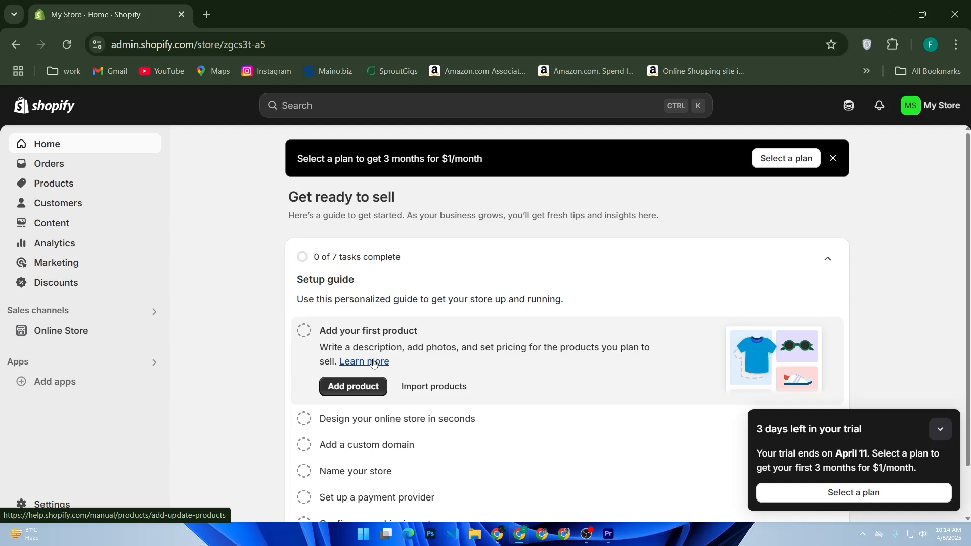
# Bring up the Chrome taskbar menu to open another browser window
pyautogui.click(457, 402)
pyautogui.moveTo(495, 540)
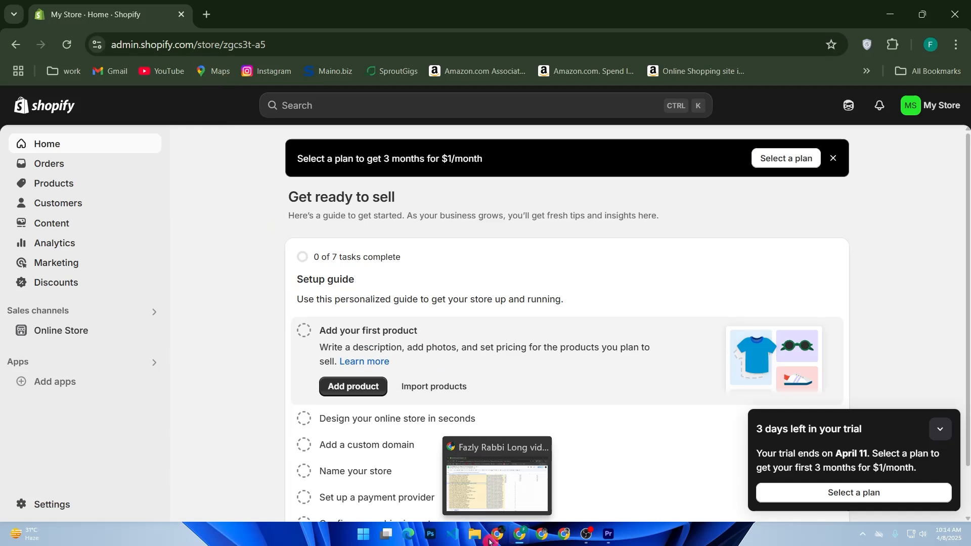
pyautogui.rightClick(495, 540)
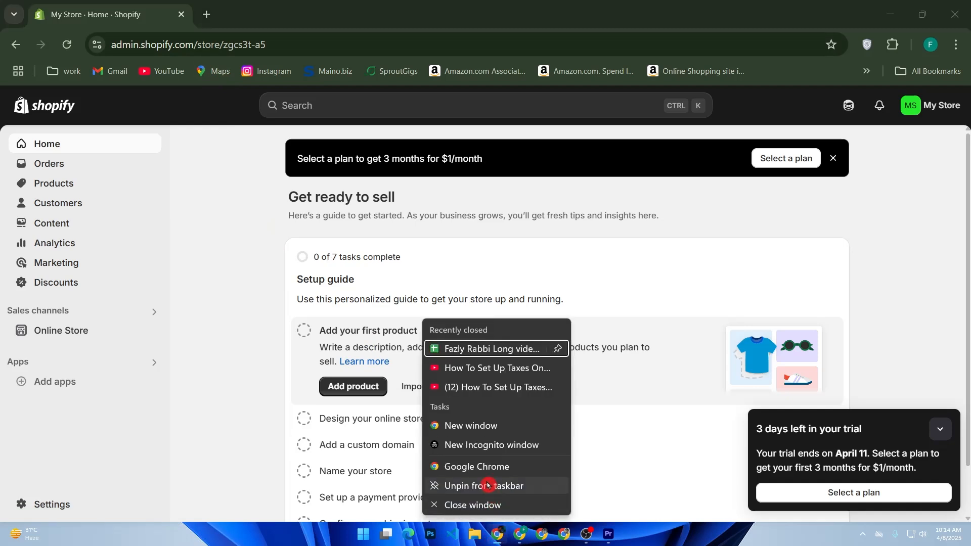
# Open a new Chrome window with the chosen profile and search Google for Payoneer
pyautogui.click(483, 469)
pyautogui.click(386, 232)
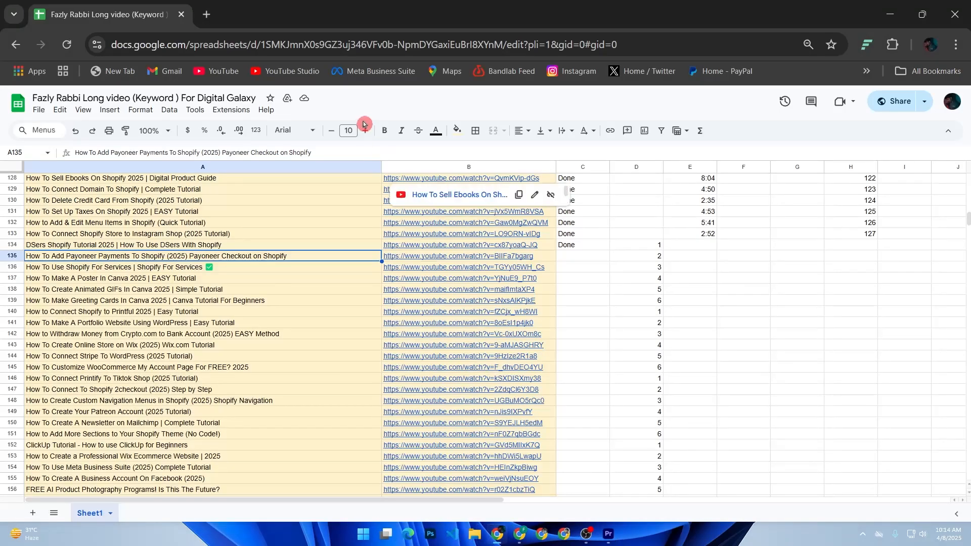
pyautogui.click(207, 14)
pyautogui.click(437, 289)
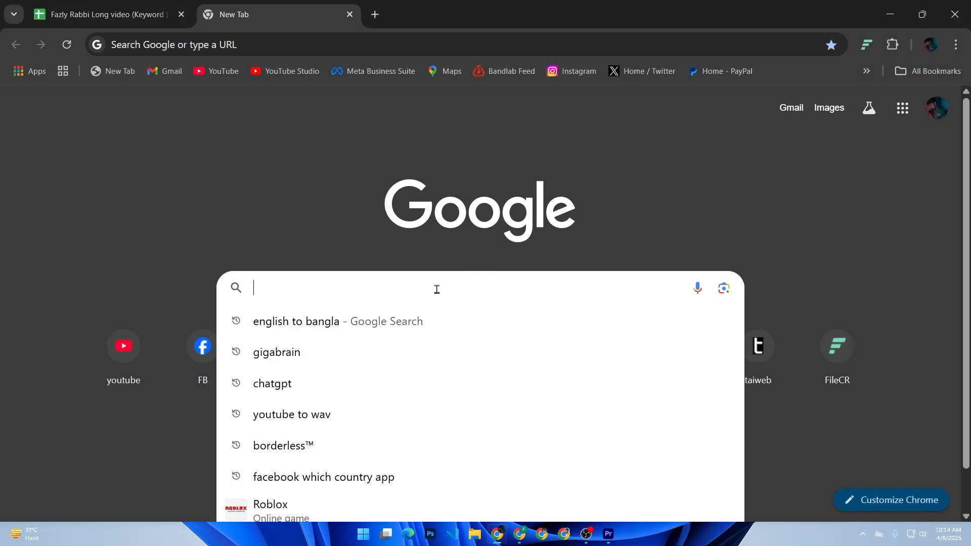
pyautogui.click(438, 293)
pyautogui.write('pay')
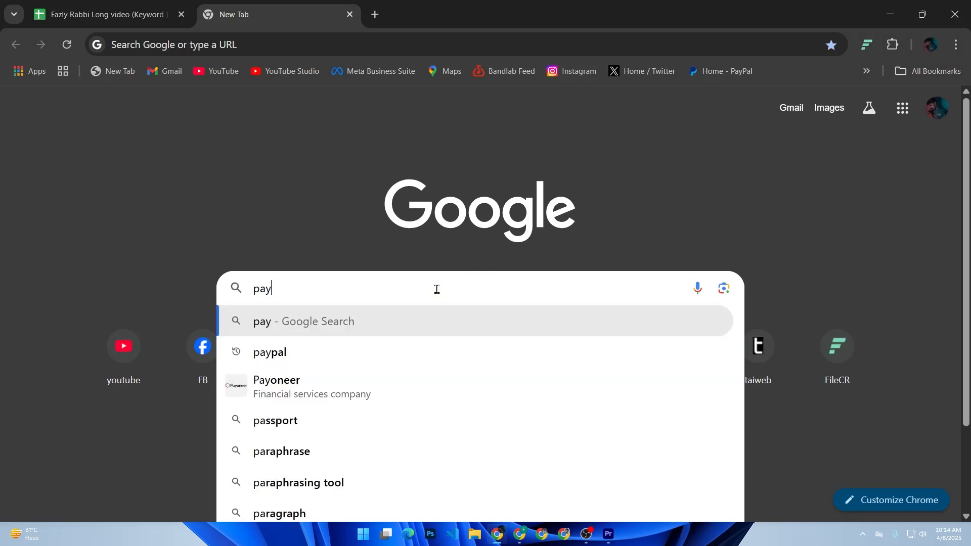
pyautogui.click(340, 386)
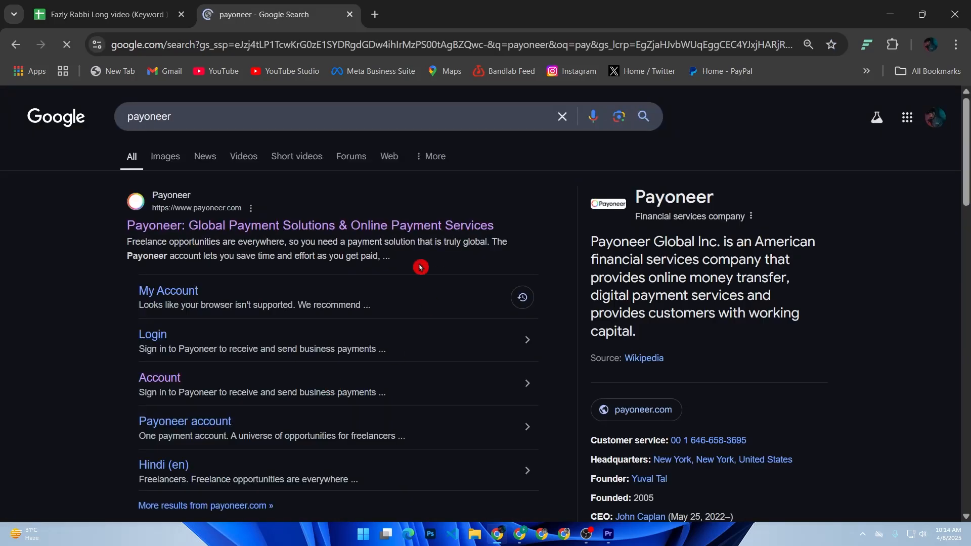
# Open the Payoneer website, translate it to English, and go to its sign-in page
pyautogui.click(299, 225)
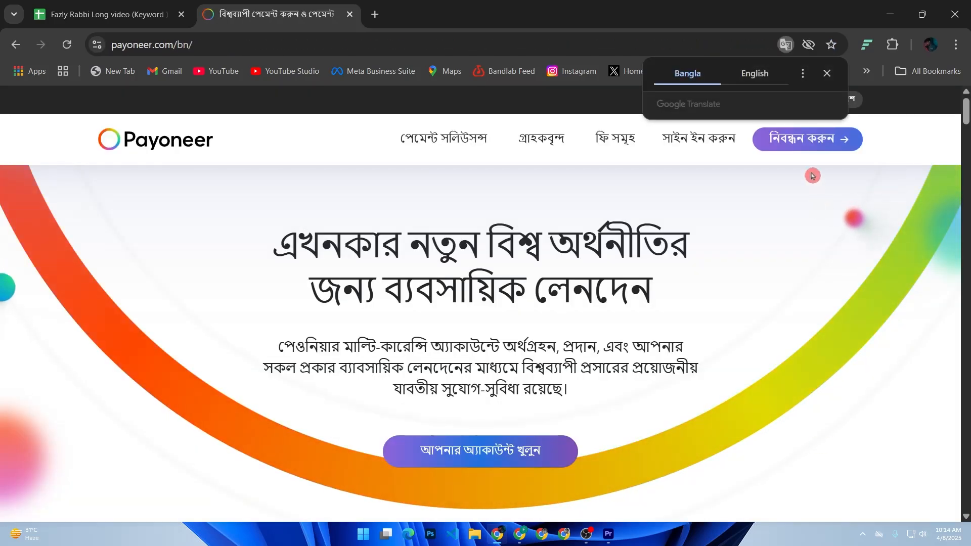
pyautogui.click(768, 78)
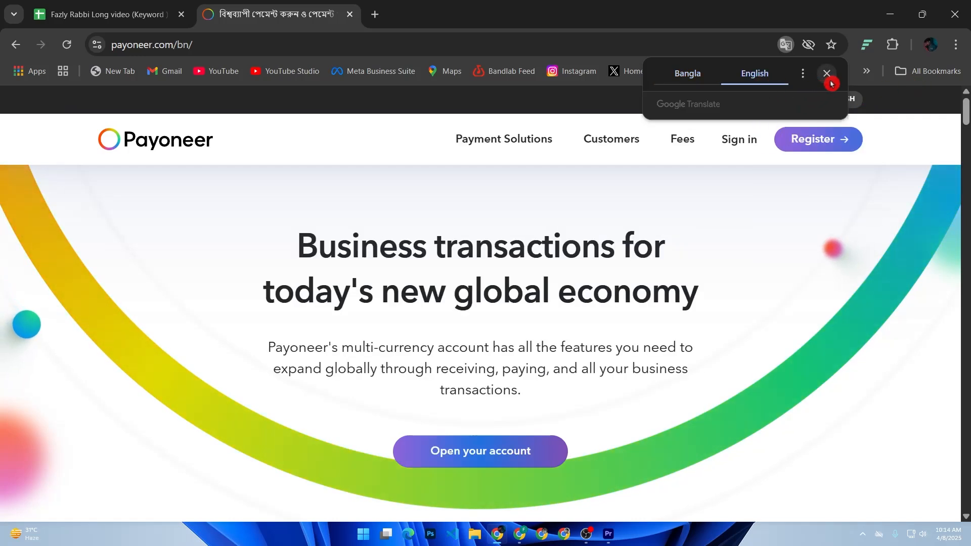
pyautogui.click(827, 74)
pyautogui.click(751, 143)
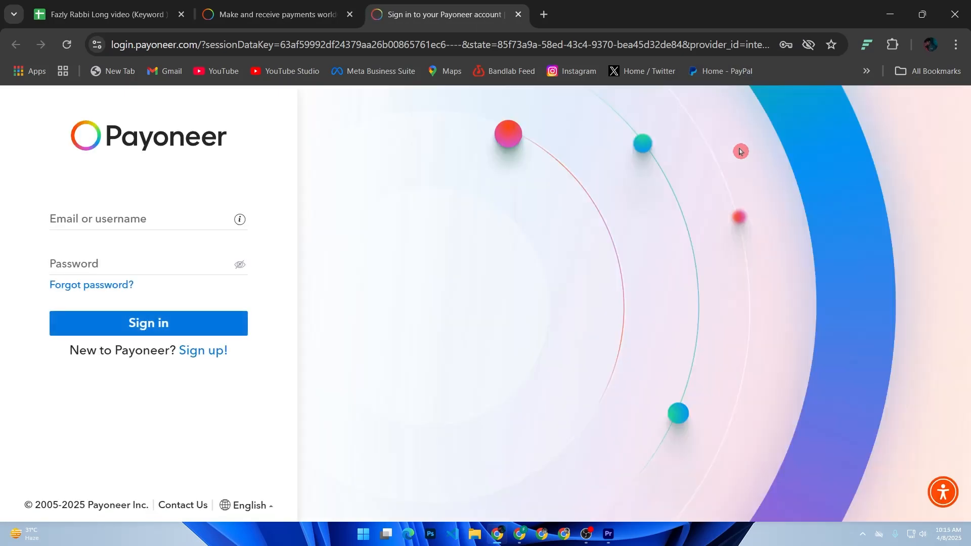
# Sign in to Payoneer with the saved account login and autofilled password
pyautogui.click(151, 218)
pyautogui.click(215, 266)
pyautogui.write('*****')
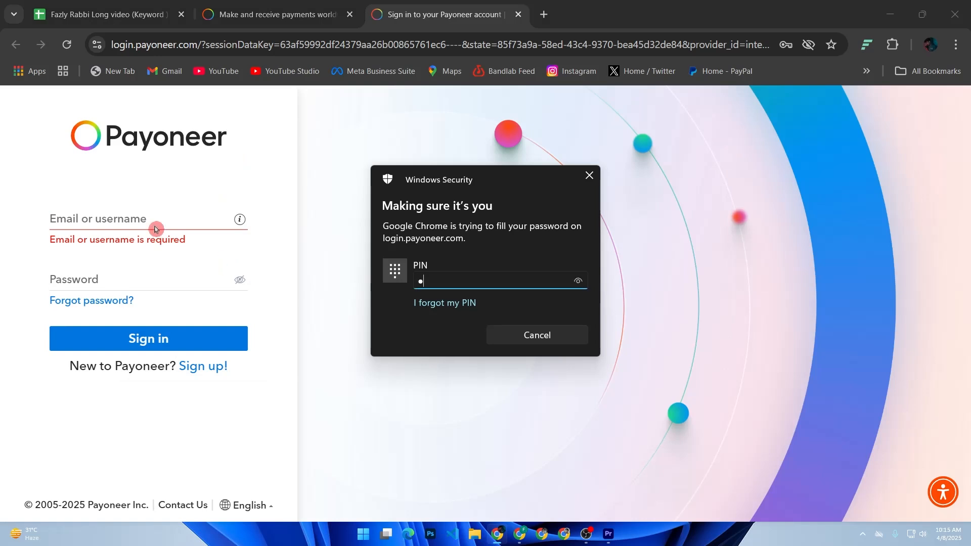
pyautogui.write('**')
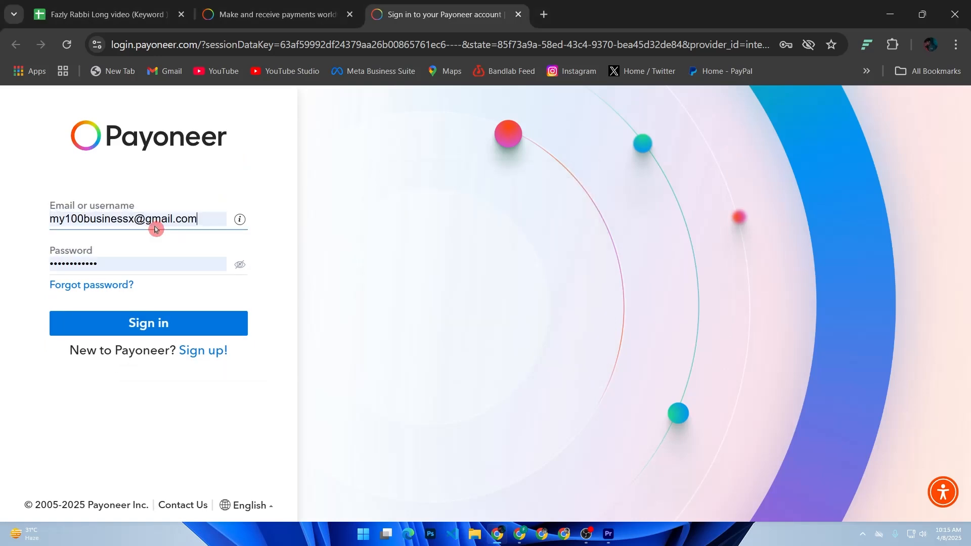
pyautogui.click(185, 313)
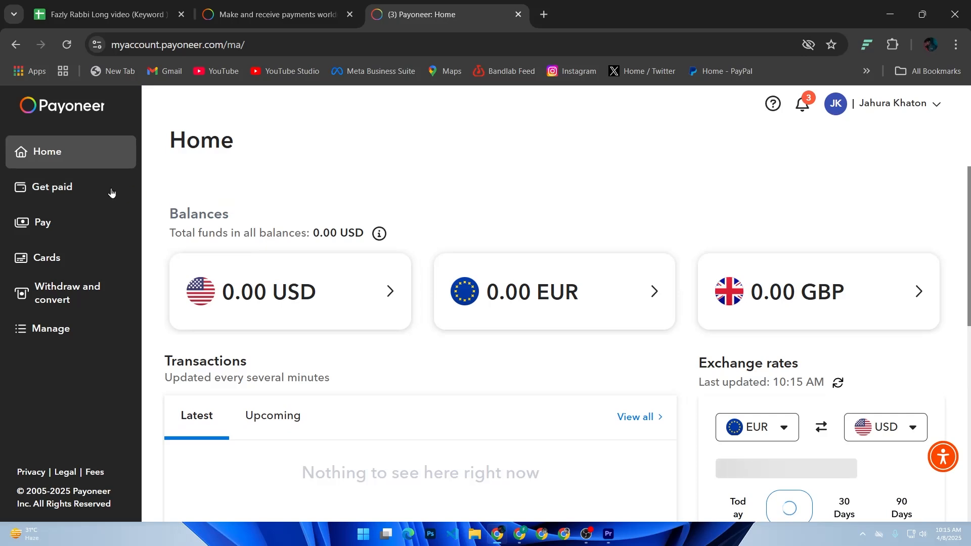
# Open Get paid > Request a payment, backing out once and reopening the request form
pyautogui.click(111, 192)
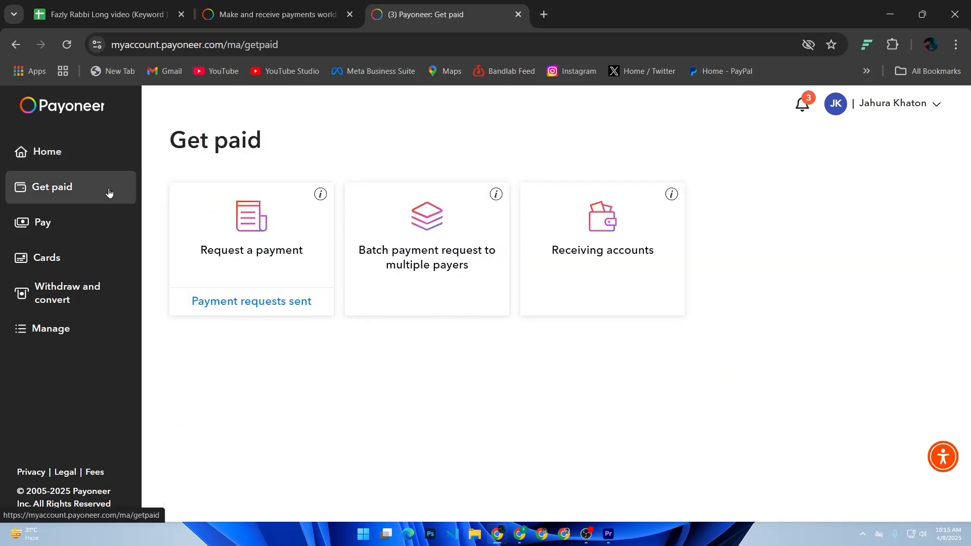
pyautogui.click(254, 258)
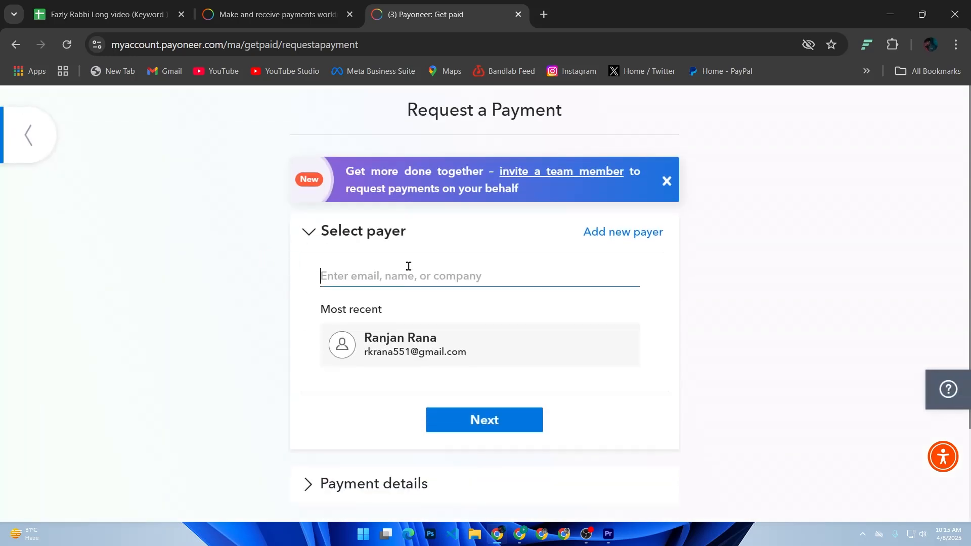
pyautogui.write('mt')
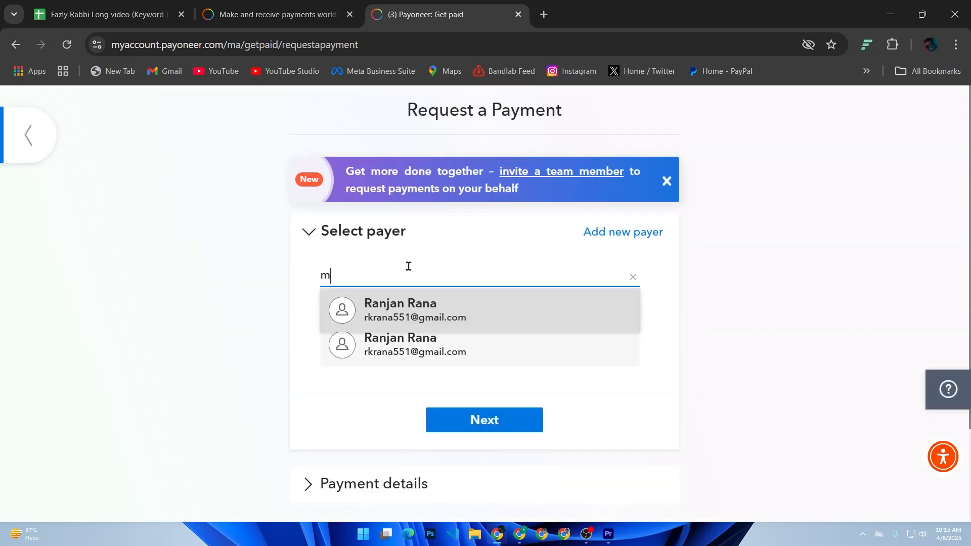
pyautogui.press('BackSpace')
pyautogui.press('BackSpace')
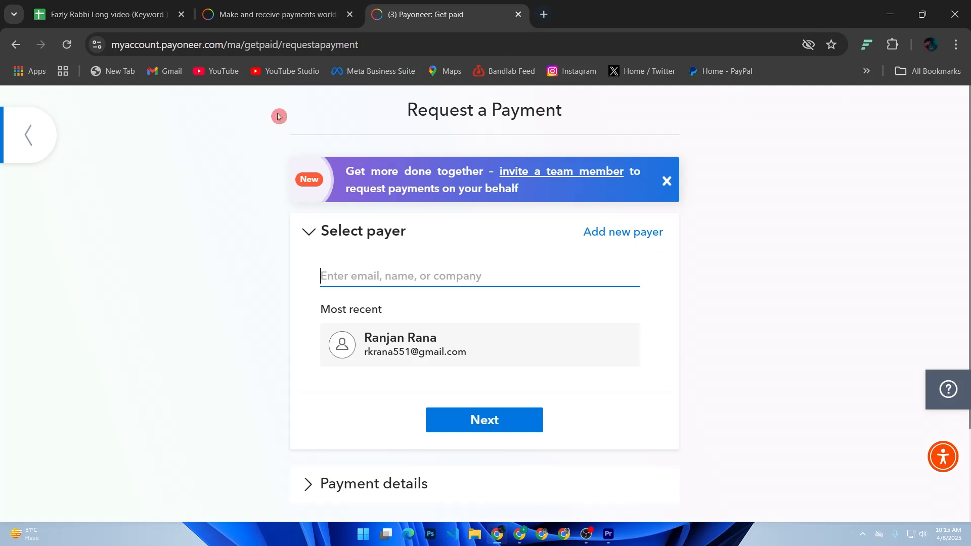
pyautogui.click(41, 132)
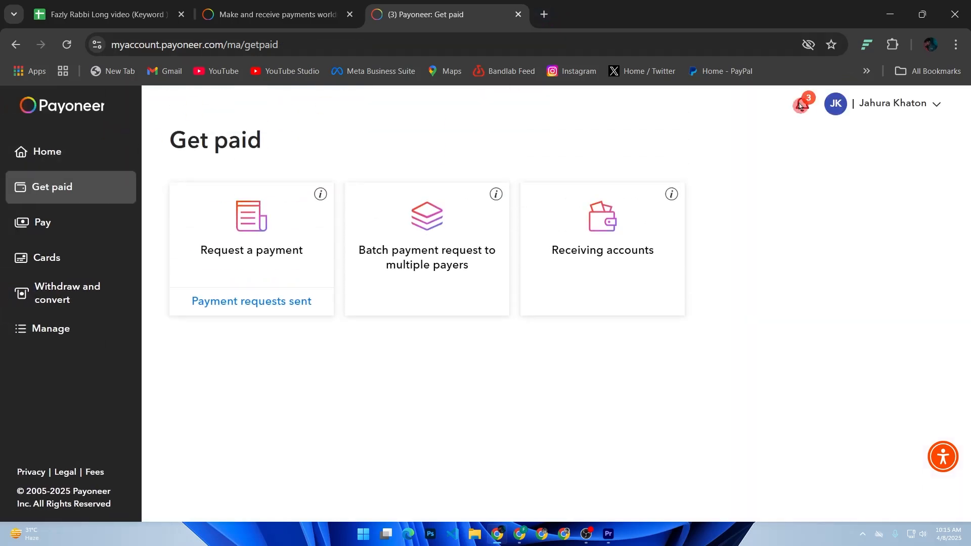
pyautogui.click(950, 116)
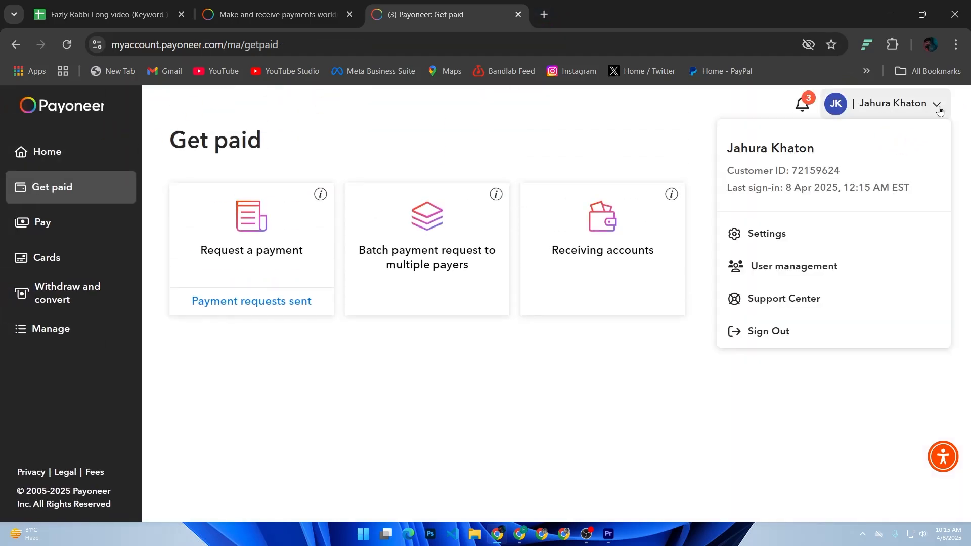
pyautogui.click(258, 251)
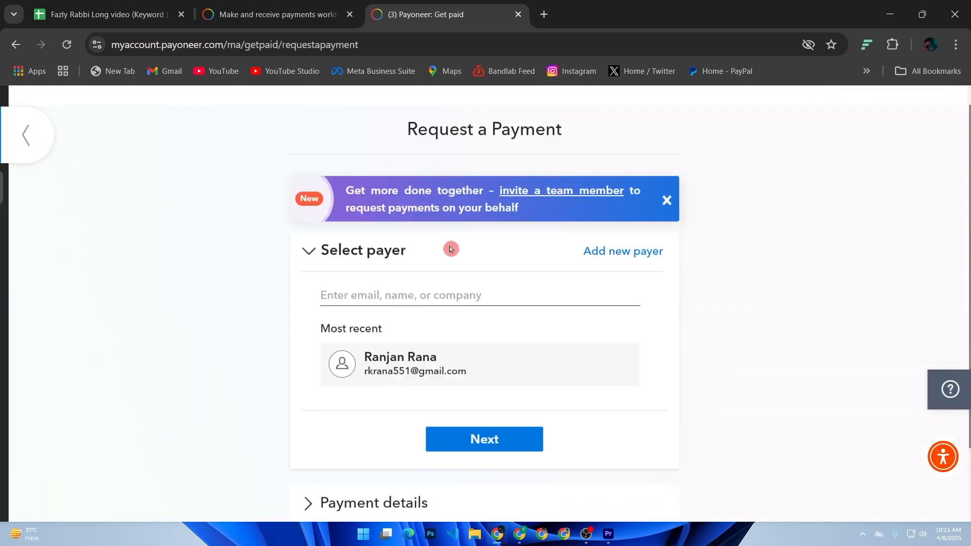
# Type the new payer's e-mail address into the Select payer field
pyautogui.write('my')
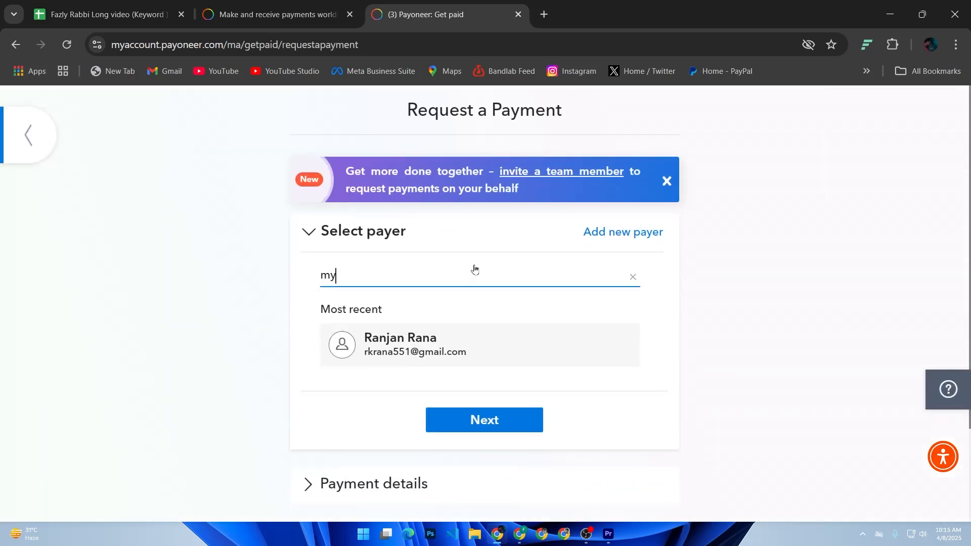
pyautogui.write('business100')
pyautogui.click(955, 44)
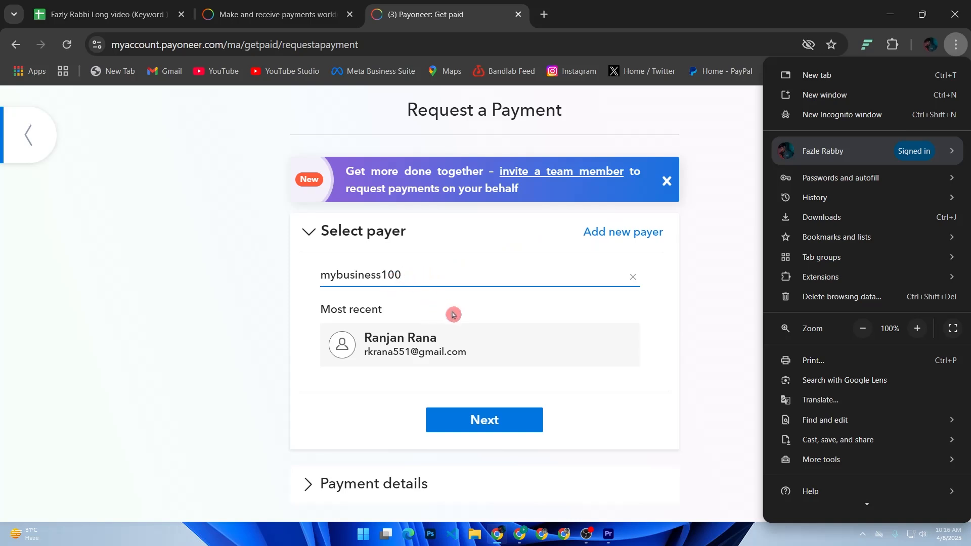
pyautogui.click(414, 276)
pyautogui.press('BackSpace')
pyautogui.press('BackSpace')
pyautogui.press('BackSpace')
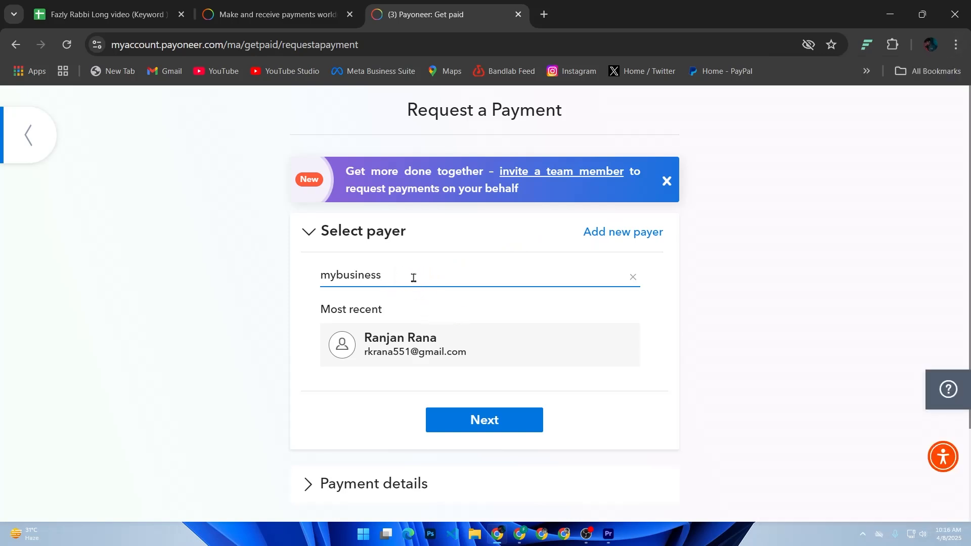
pyautogui.write('x')
pyautogui.click(338, 276)
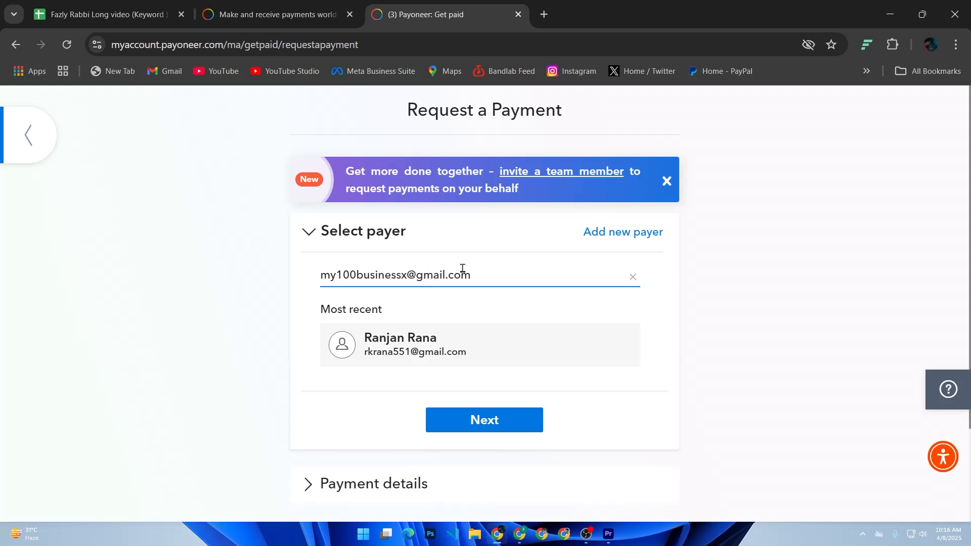
# Submit the e-mail as the payer and continue to the Enter payer details step
pyautogui.click(508, 426)
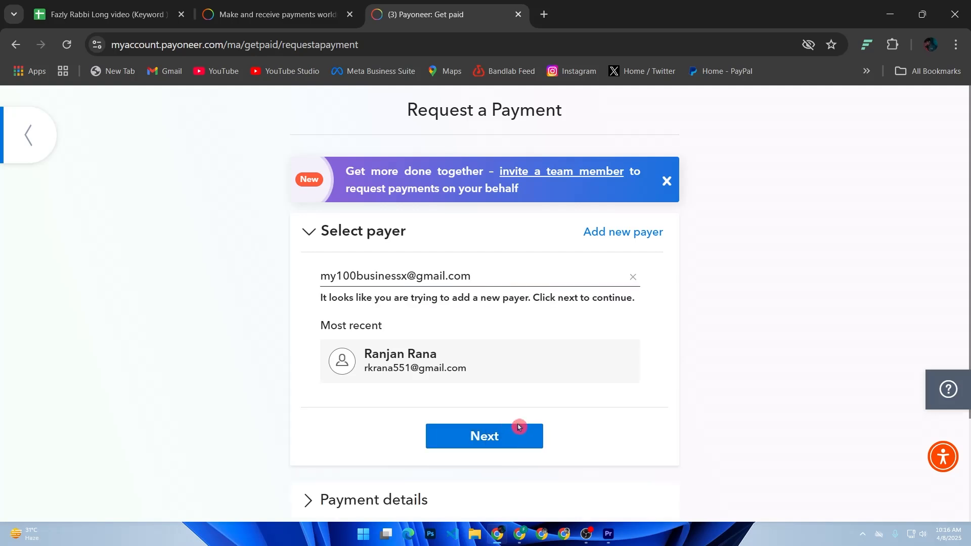
pyautogui.scroll(-1, 531, 420)
pyautogui.scroll(1, 530, 419)
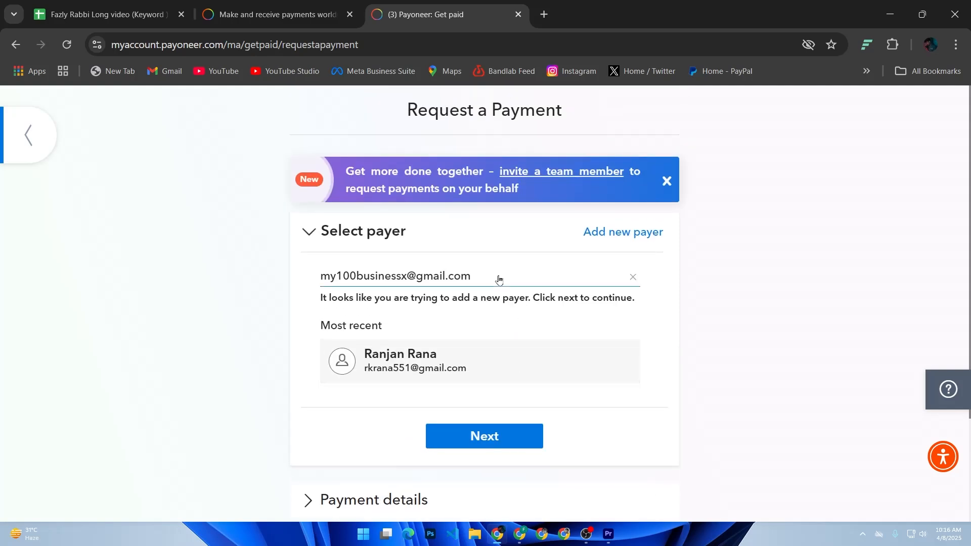
pyautogui.doubleClick(356, 273)
pyautogui.tripleClick(355, 273)
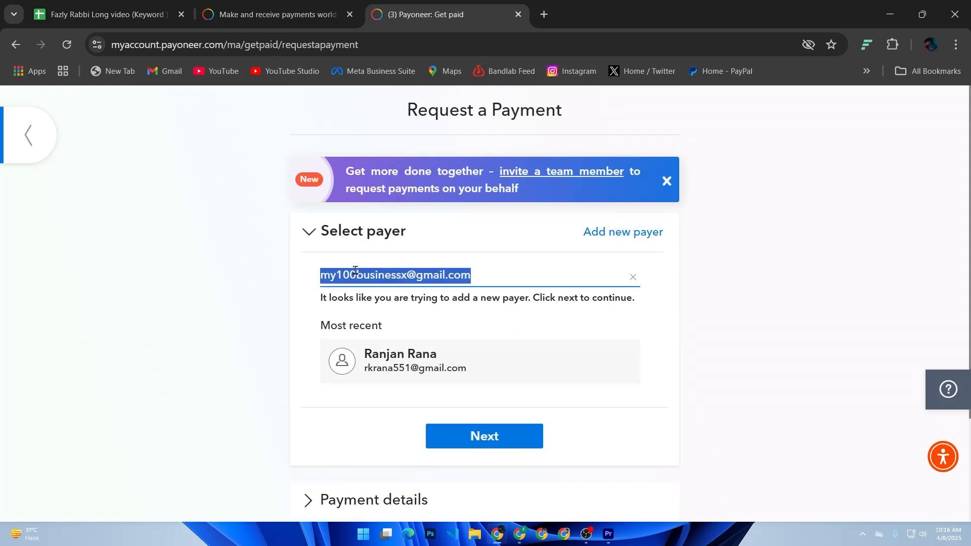
pyautogui.click(483, 436)
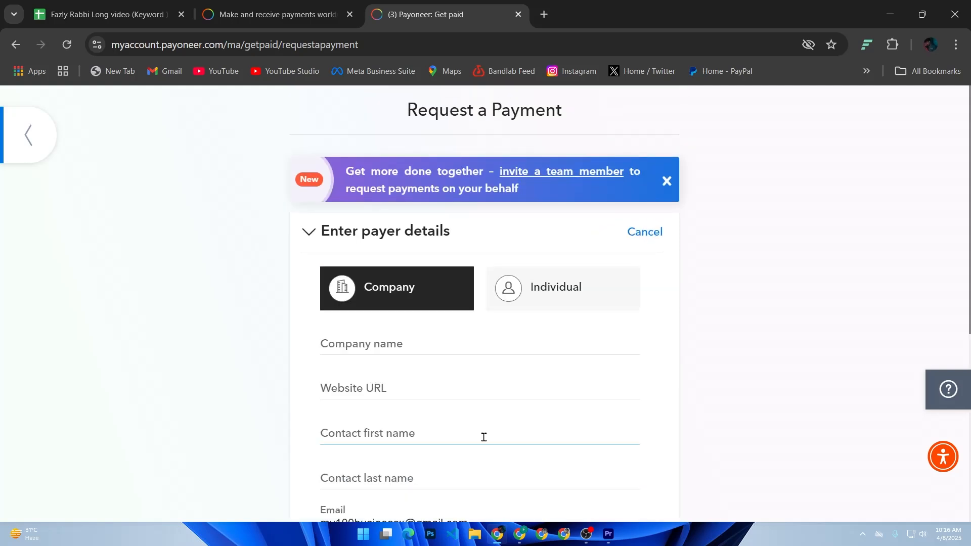
# Autofill the payer form with the saved 'Online business' company details and try continuing
pyautogui.scroll(-2, 459, 357)
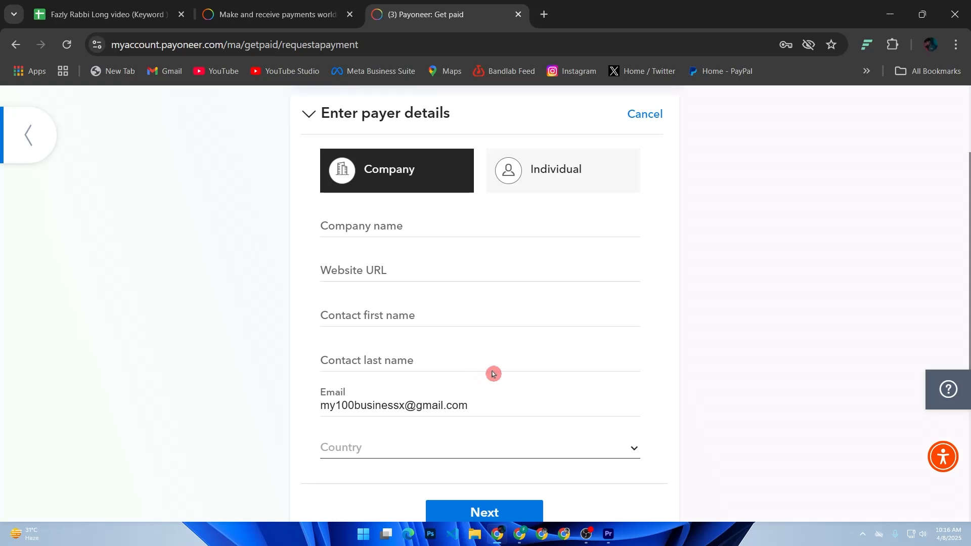
pyautogui.scroll(-2, 632, 382)
pyautogui.scroll(-2, 599, 381)
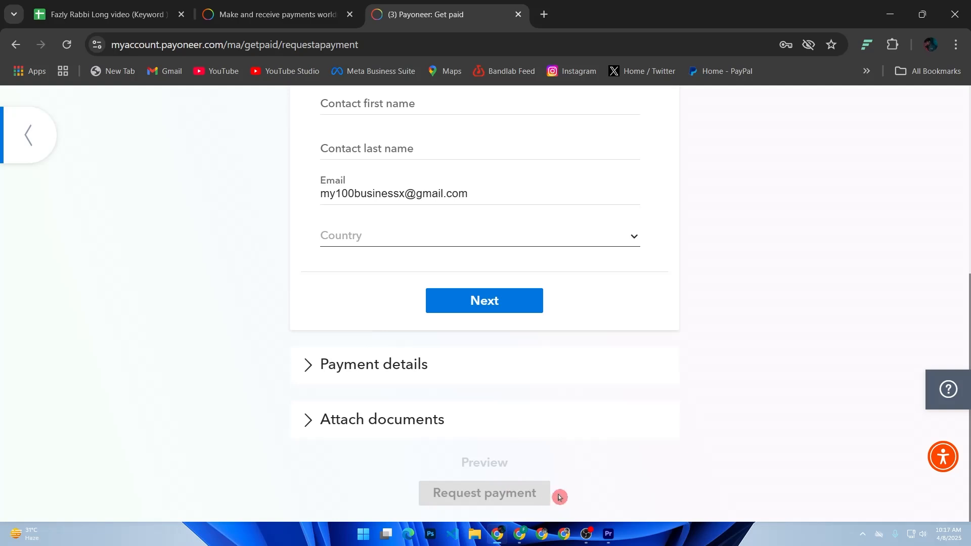
pyautogui.scroll(5, 544, 453)
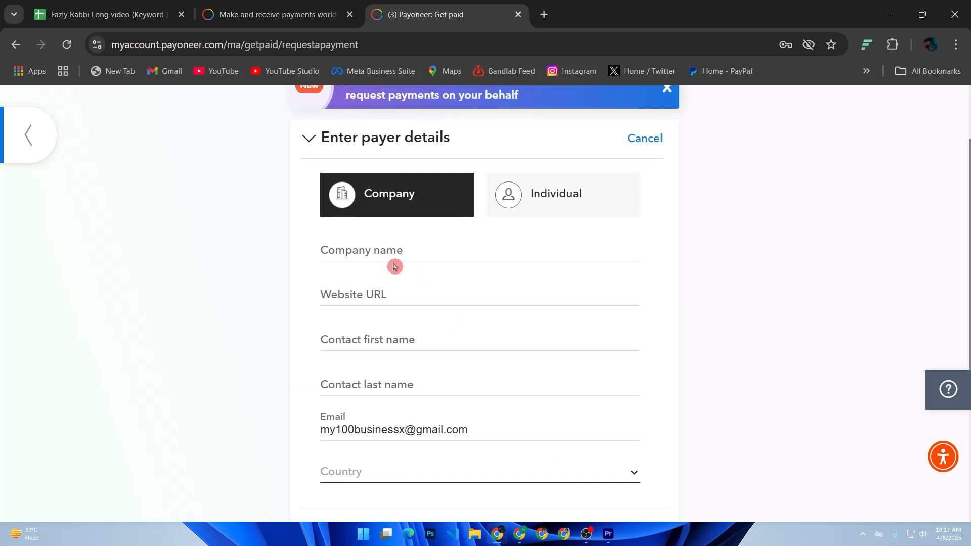
pyautogui.click(396, 244)
pyautogui.click(448, 280)
pyautogui.scroll(-5, 497, 381)
pyautogui.click(508, 311)
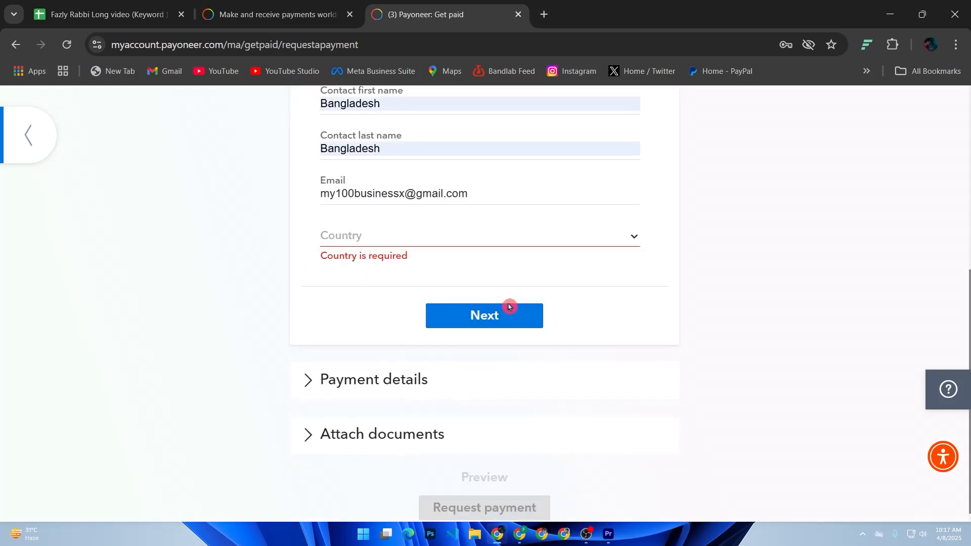
# Select Bangladesh as the payer's country and try continuing again
pyautogui.click(446, 241)
pyautogui.write('ban')
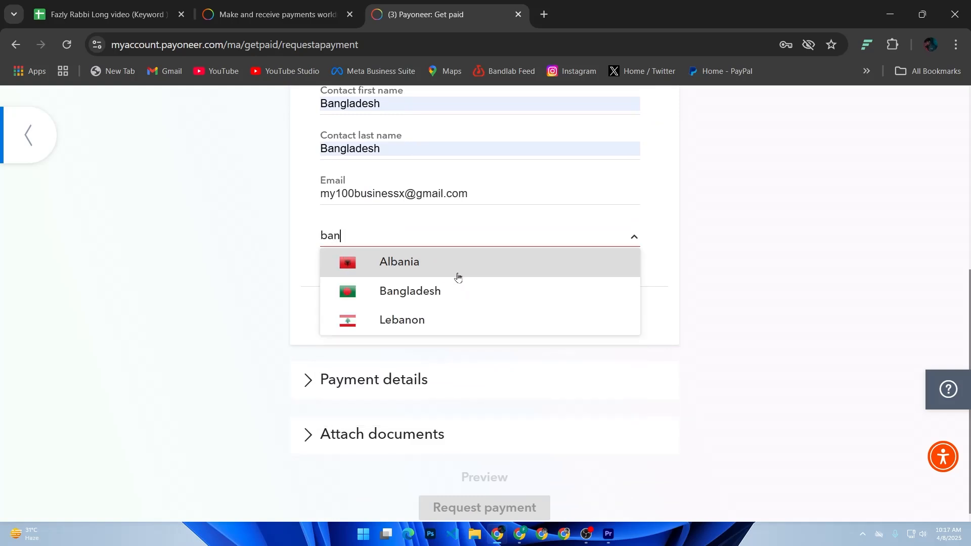
pyautogui.click(454, 290)
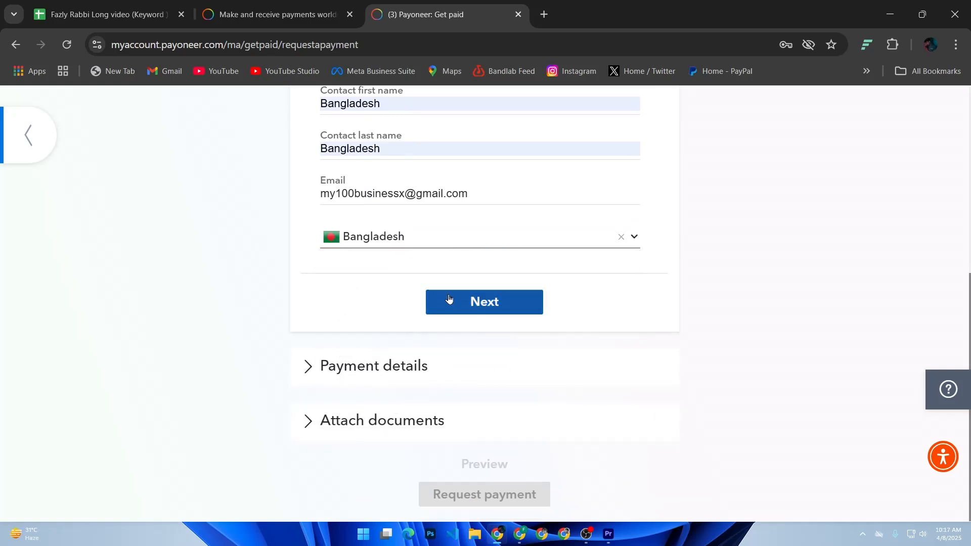
pyautogui.click(448, 298)
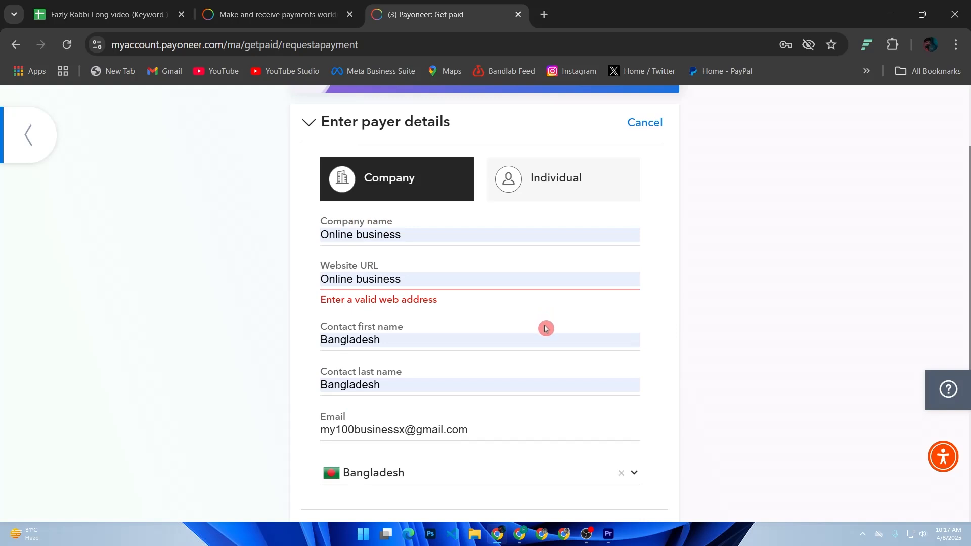
pyautogui.click(405, 285)
# Delete 'Online business' from the Website URL field, then return to the Shopify admin
pyautogui.click(353, 300)
pyautogui.click(423, 279)
pyautogui.moveTo(423, 279); pyautogui.dragTo(314, 282)
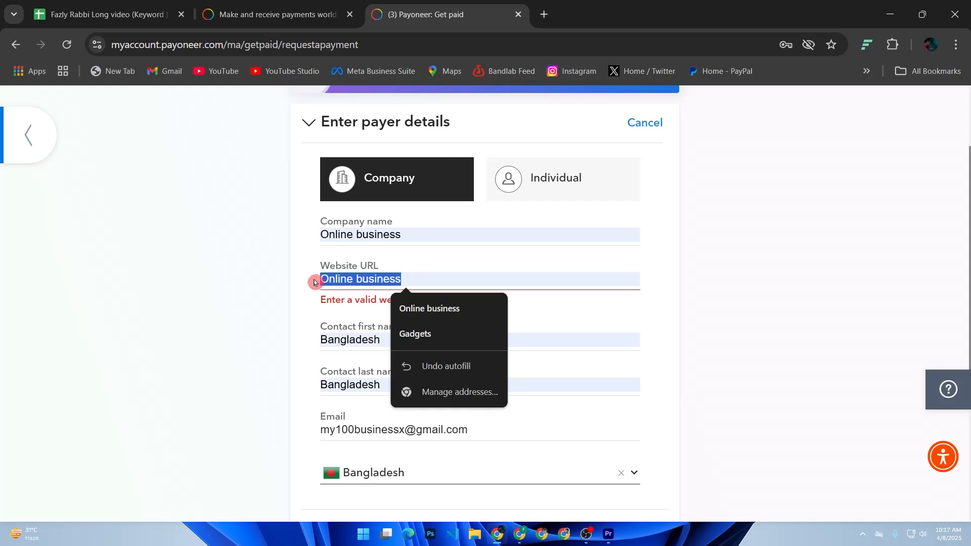
pyautogui.press('BackSpace')
pyautogui.scroll(-5, 405, 312)
pyautogui.scroll(6, 385, 242)
pyautogui.click(400, 385)
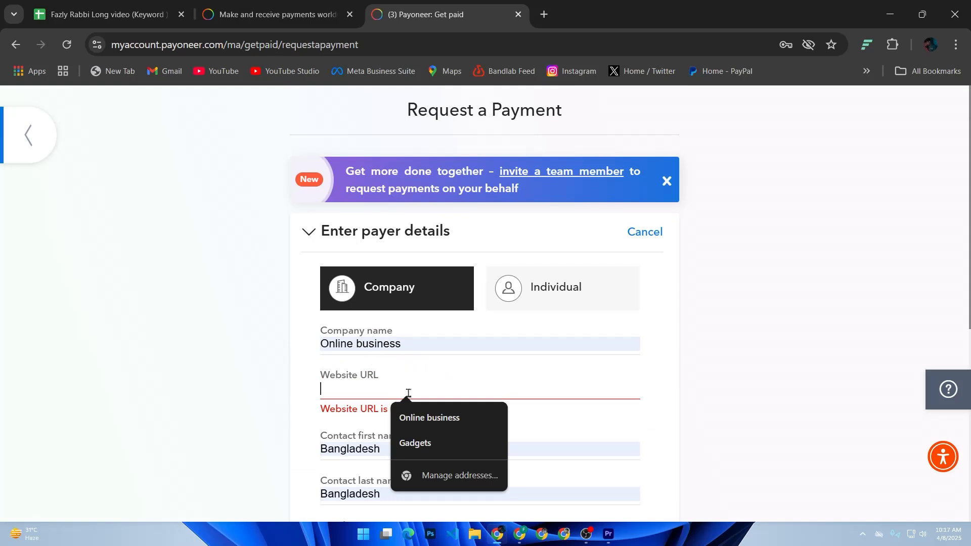
pyautogui.scroll(-2, 400, 404)
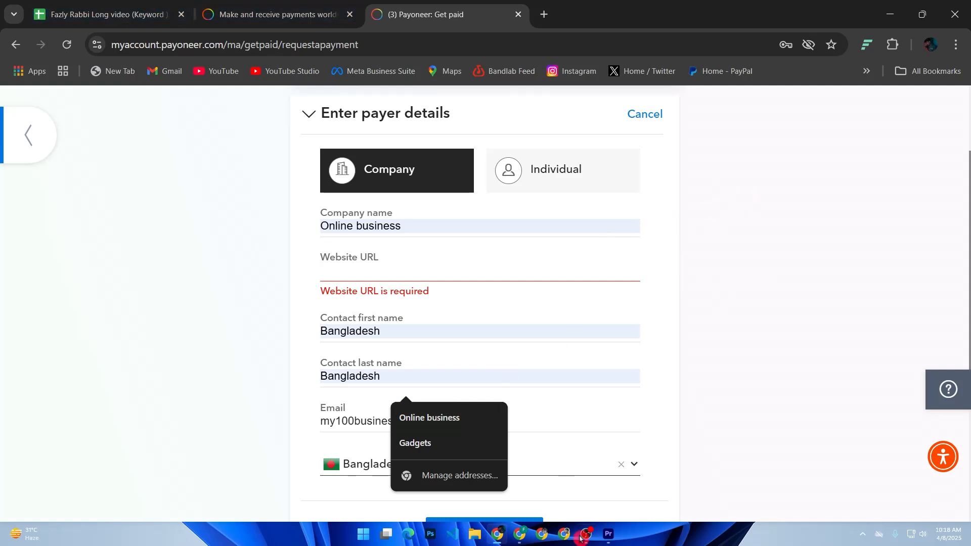
pyautogui.click(519, 540)
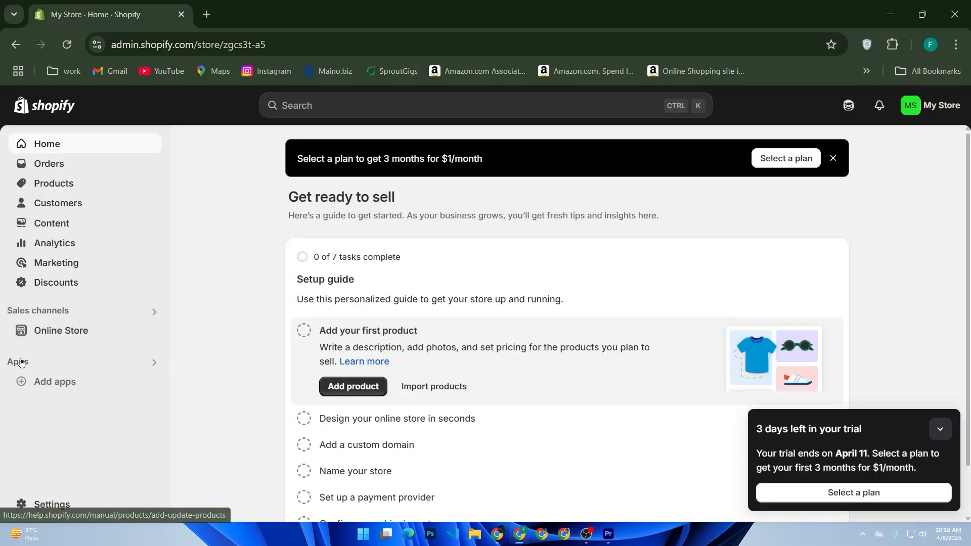
# Go to Settings > Payments and start creating a custom manual payment method
pyautogui.click(63, 504)
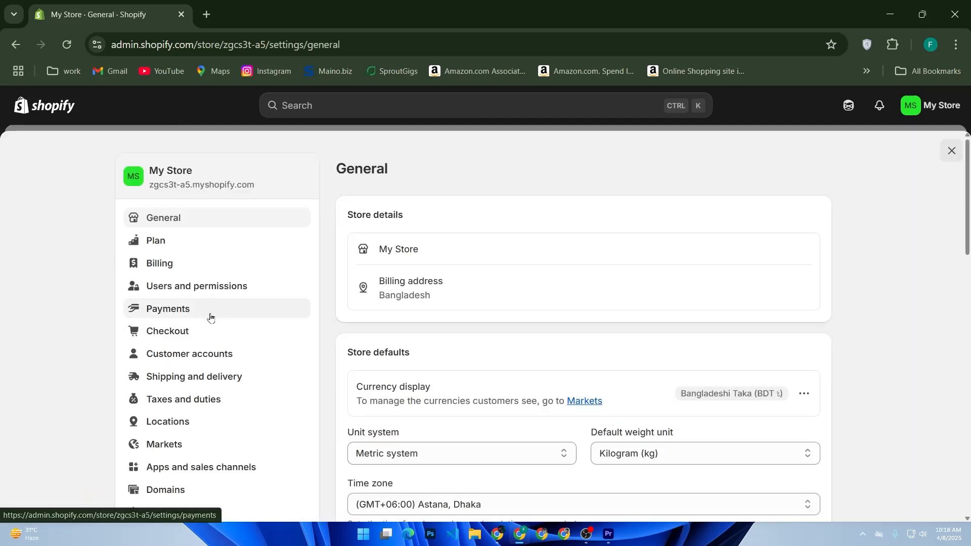
pyautogui.click(208, 316)
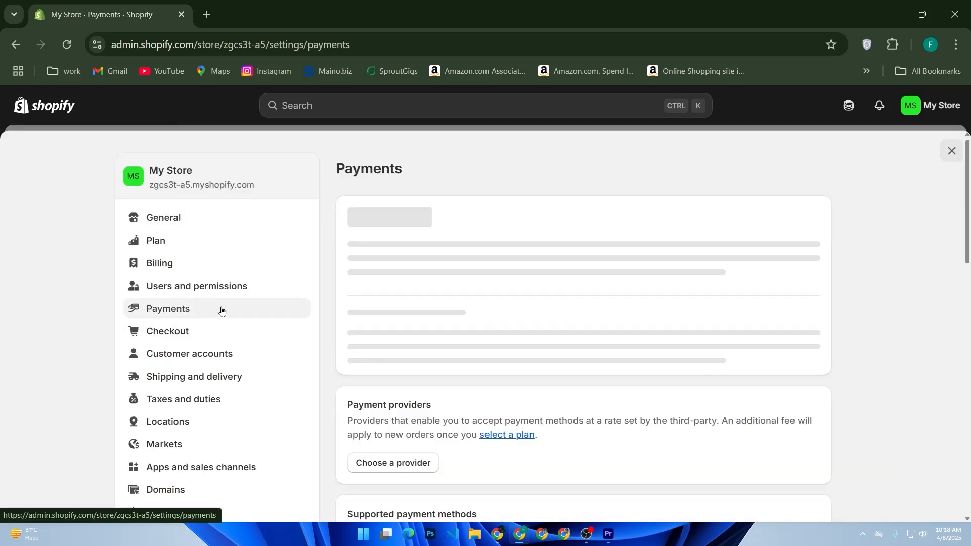
pyautogui.scroll(-5, 407, 303)
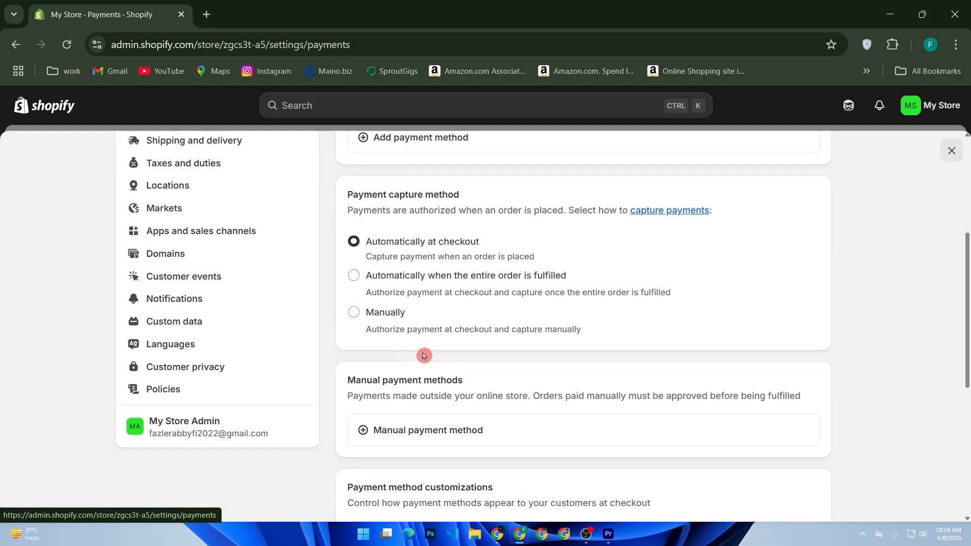
pyautogui.click(443, 430)
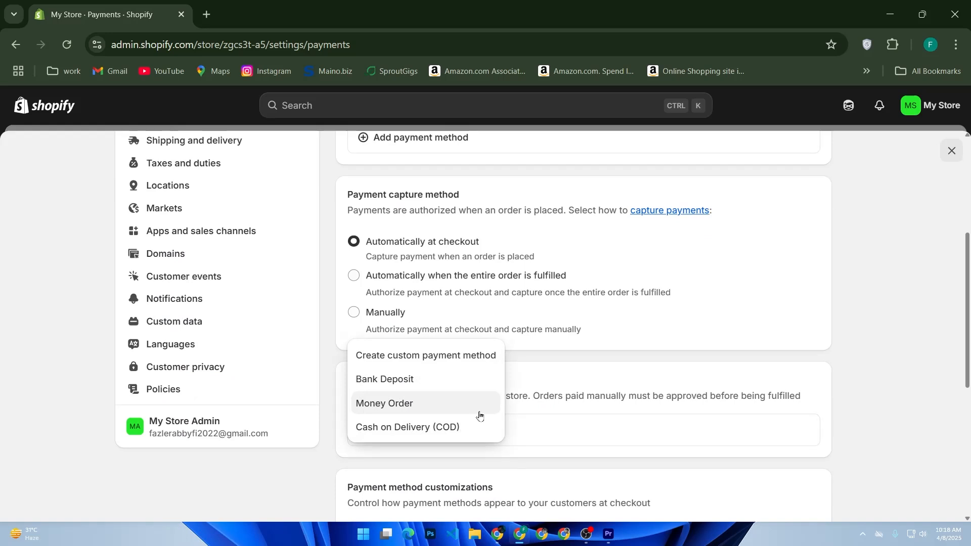
pyautogui.click(486, 359)
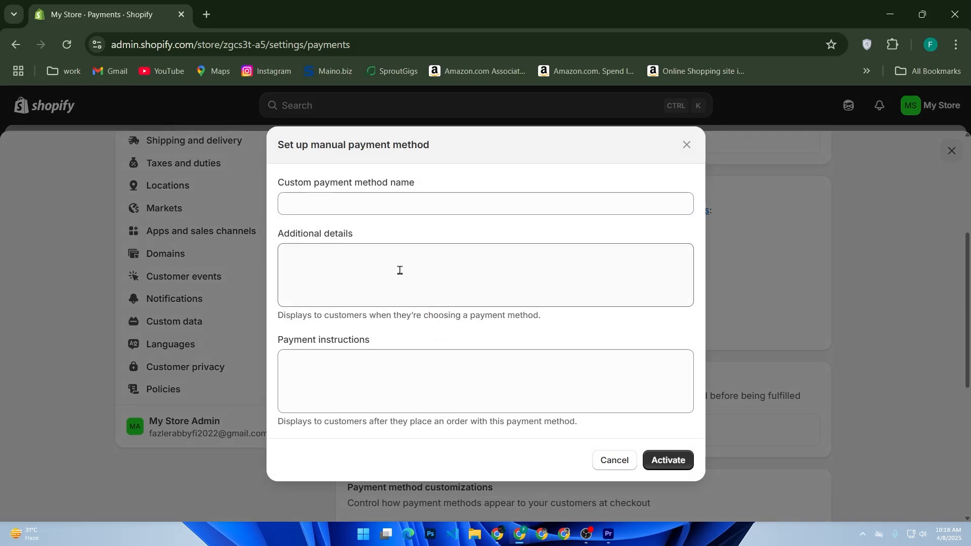
# Name the method 'Pay with Payoneer' and explain customers are redirected to Payoneer and should include their order ID
pyautogui.click(375, 211)
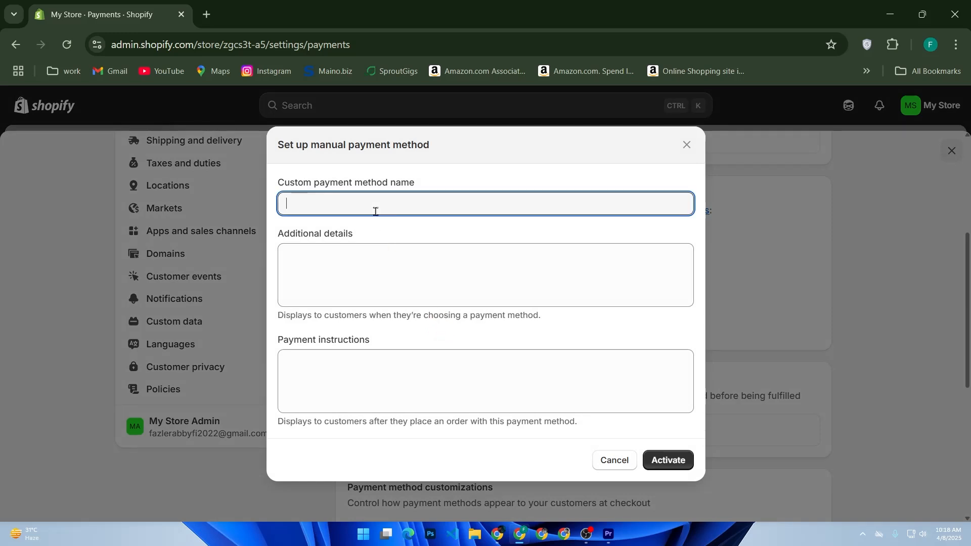
pyautogui.write('pa')
pyautogui.write('ay with Pa')
pyautogui.write('yoneer')
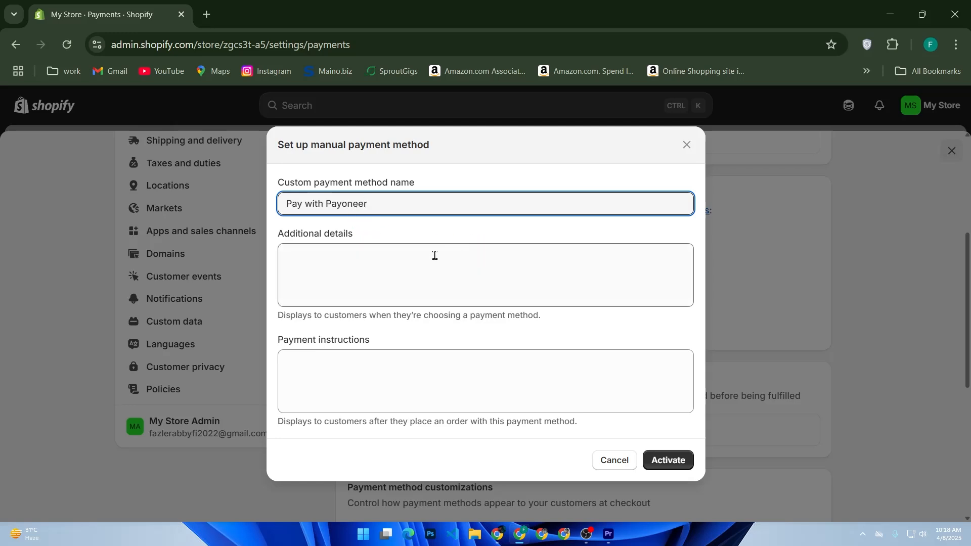
pyautogui.click(416, 262)
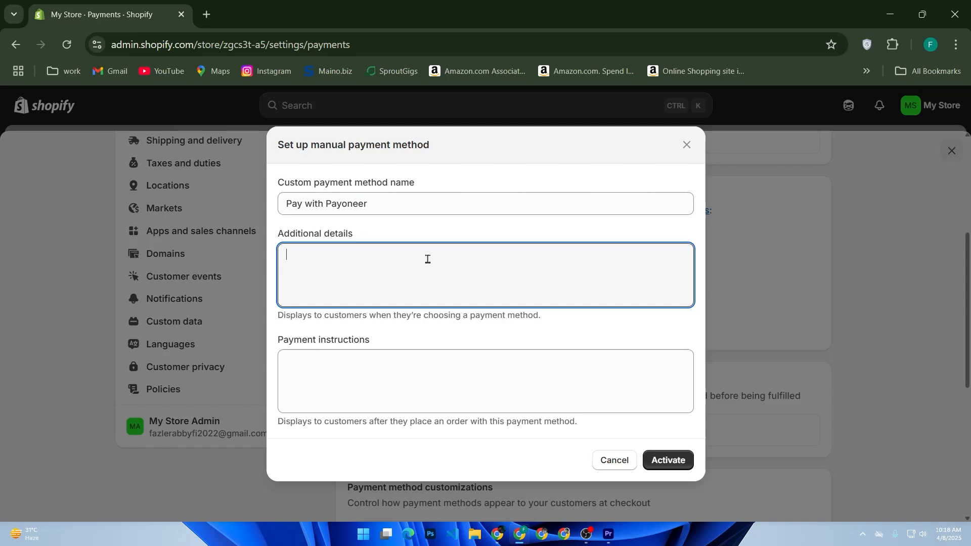
pyautogui.write('after p')
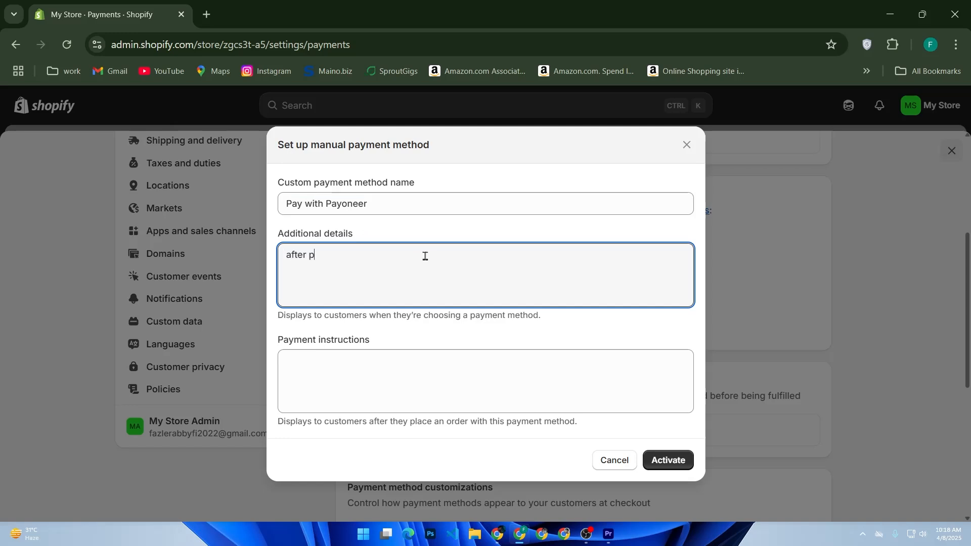
pyautogui.write("lacing the order, you'll ")
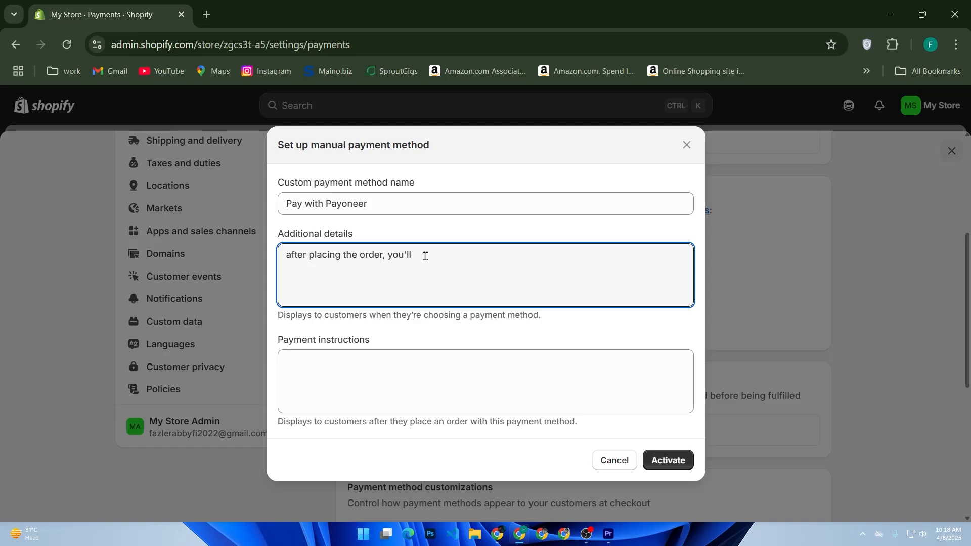
pyautogui.write('beredirected to Payonee')
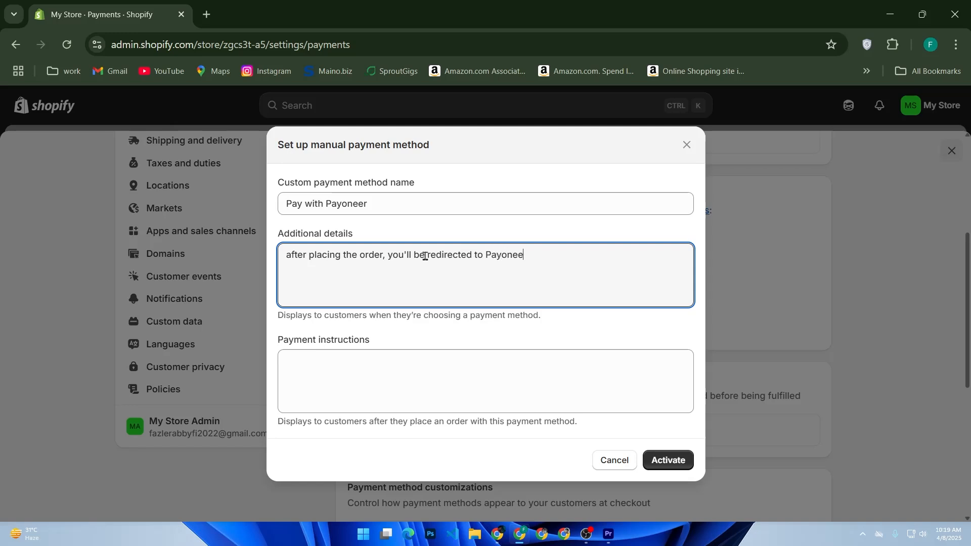
pyautogui.write('r to compler')
pyautogui.write('e the payment')
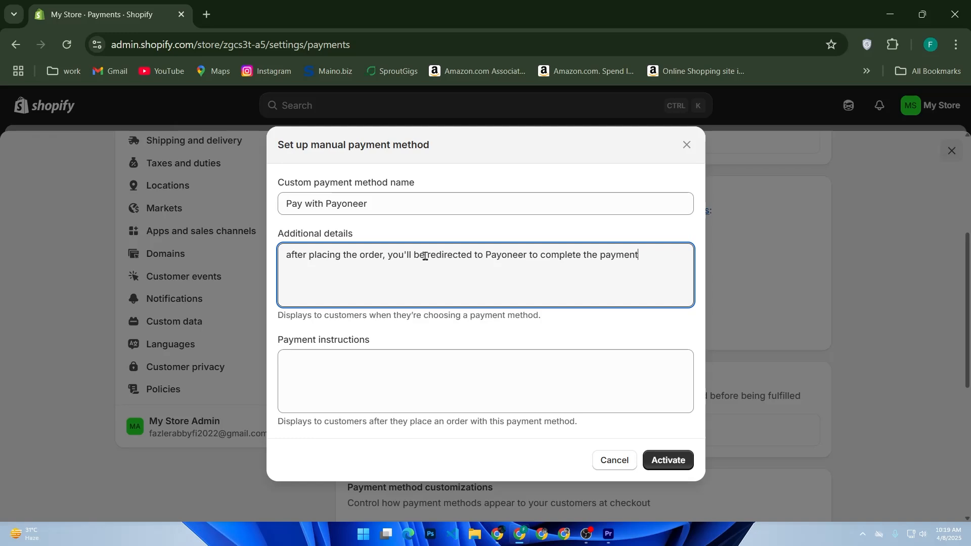
pyautogui.write('. ple')
pyautogui.press('BackSpace')
pyautogui.press('BackSpace')
pyautogui.write('Please')
pyautogui.write(' include')
pyautogui.write(' yout')
pyautogui.press('BackSpace')
pyautogui.write('rder ID in the')
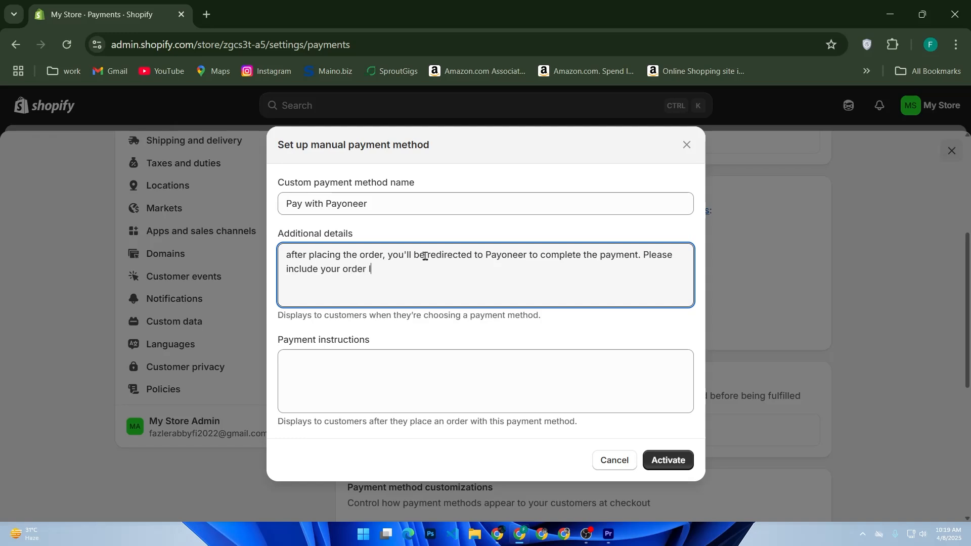
pyautogui.write(' notes')
pyautogui.click(363, 364)
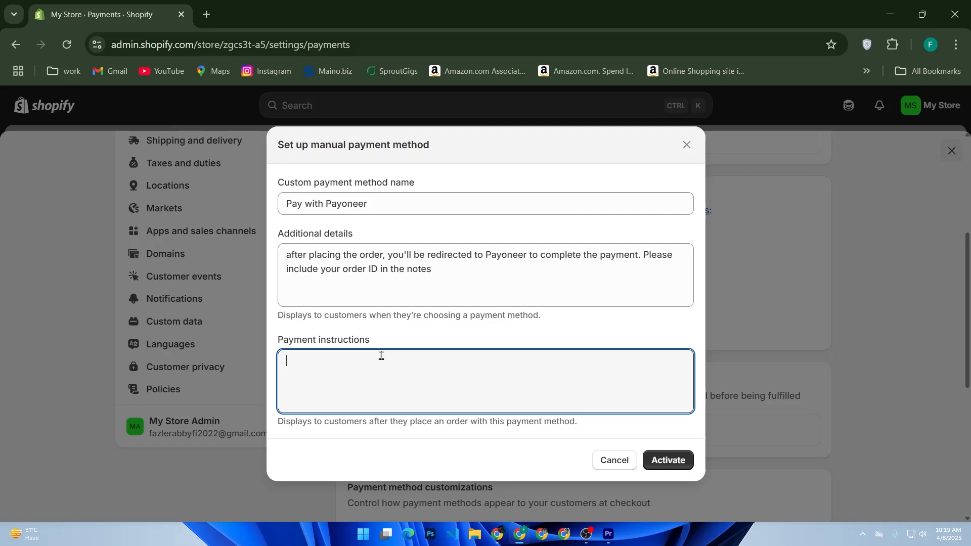
# Write the first instruction line 'Click here to pay : [insert your link]'
pyautogui.write('c')
pyautogui.press('BackSpace')
pyautogui.write('Click here to pay : [insert you')
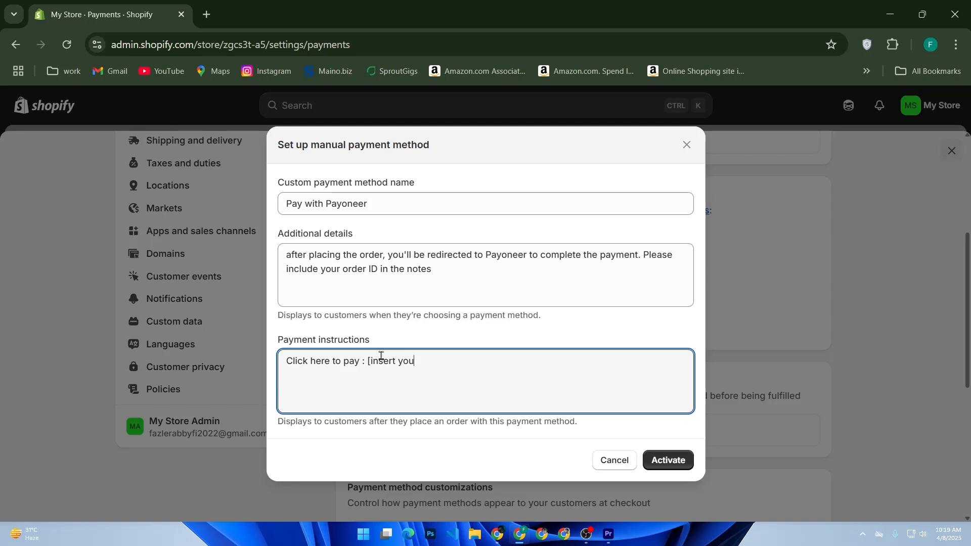
pyautogui.write('r link}')
pyautogui.press('BackSpace')
pyautogui.write(']')
# Add the line 'we'll fulfill your order as soon as payment is received.'
pyautogui.write('we')
pyautogui.write("'ll ")
pyautogui.write('ful')
pyautogui.write('fill')
pyautogui.write(' yo')
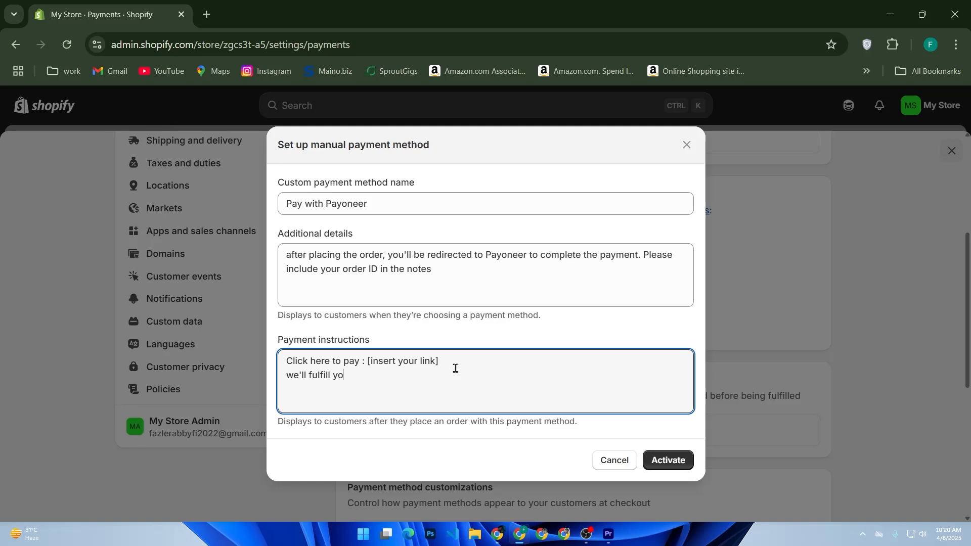
pyautogui.write('ur order as soon as payment is reci')
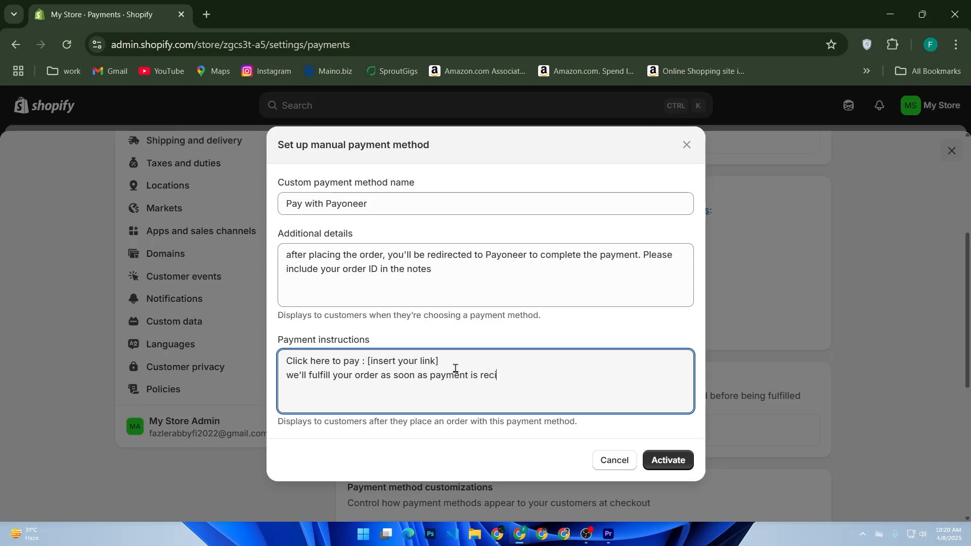
pyautogui.press('BackSpace')
pyautogui.write('eived.')
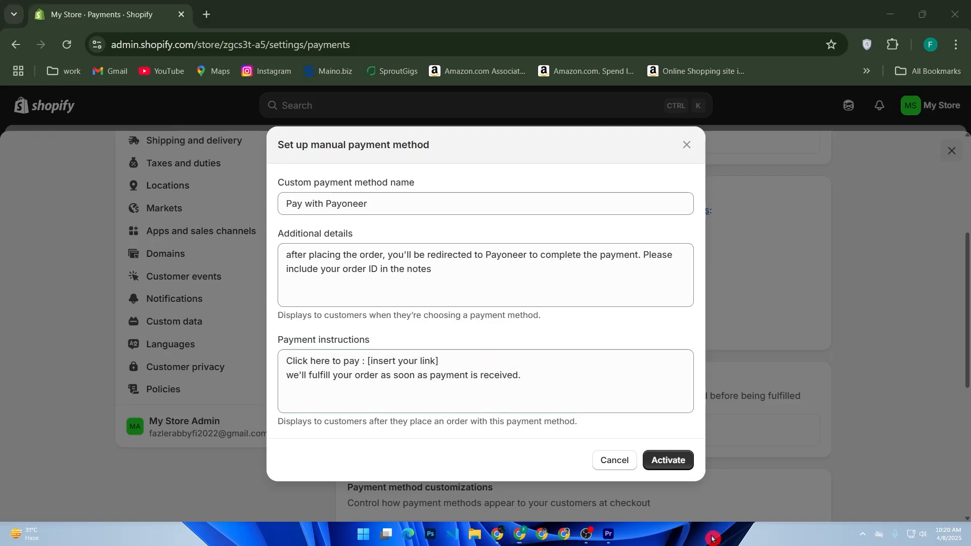